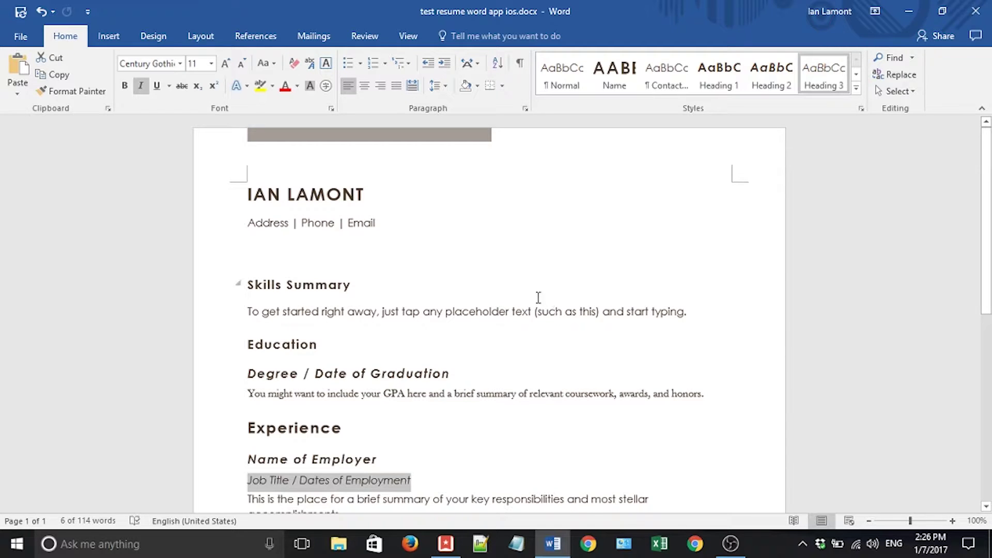
- Set the Address | Phone | Email contact line in the Calibri font
triple_click(328, 222)
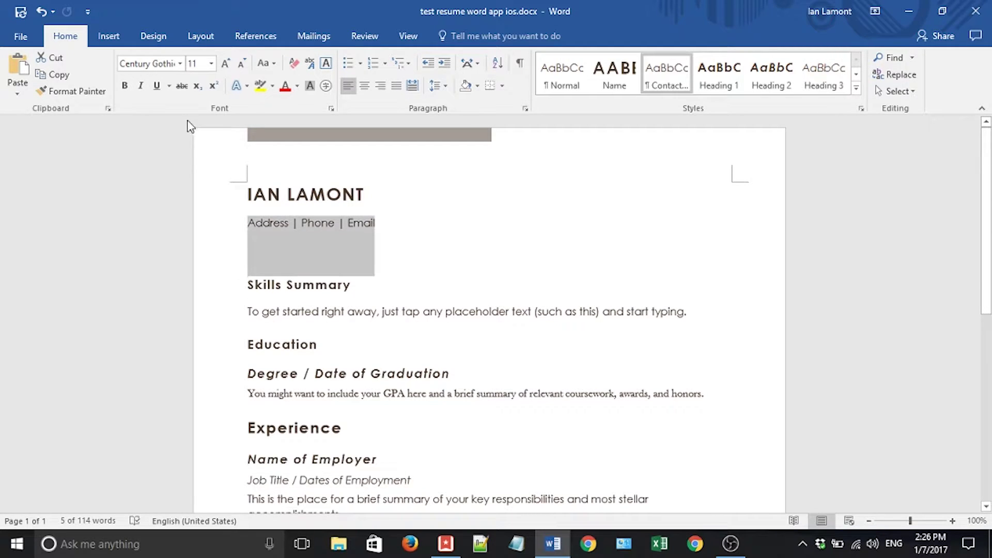
left_click(181, 64)
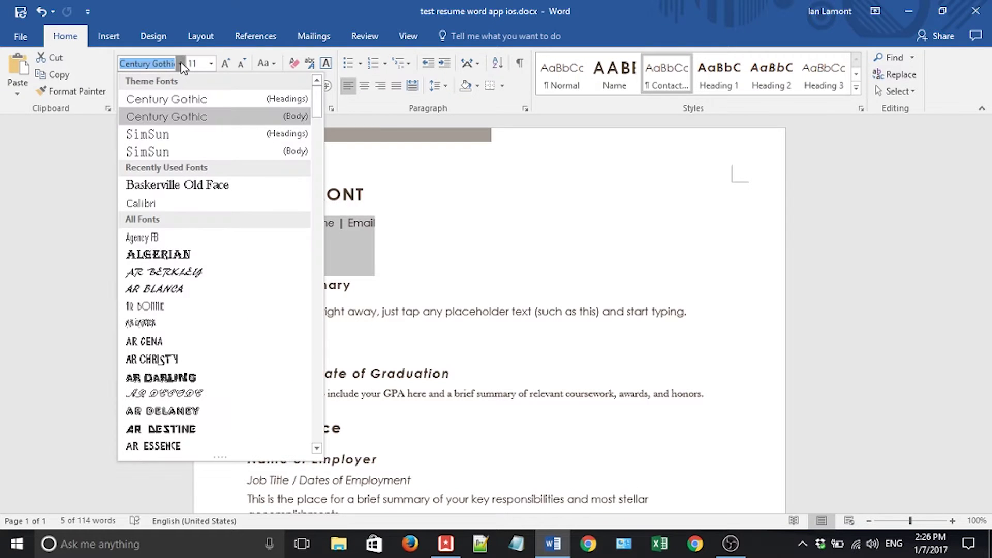
left_click(166, 202)
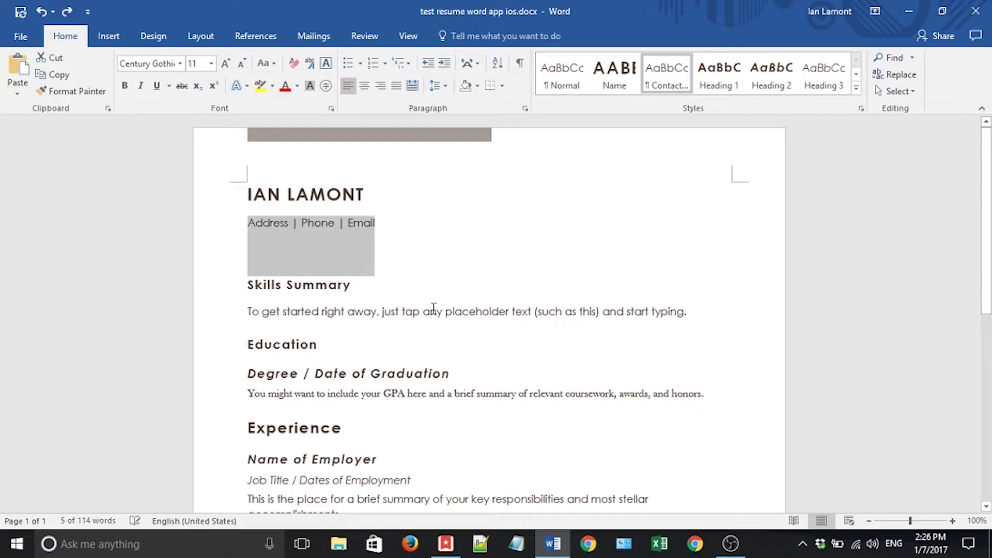
key("Down")
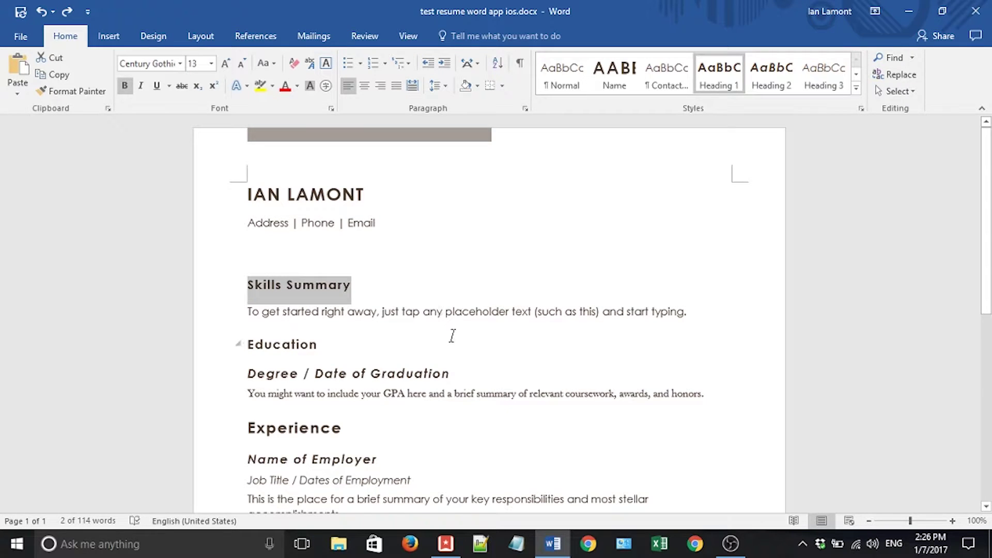
key("Down")
key("Down")
key("Down")
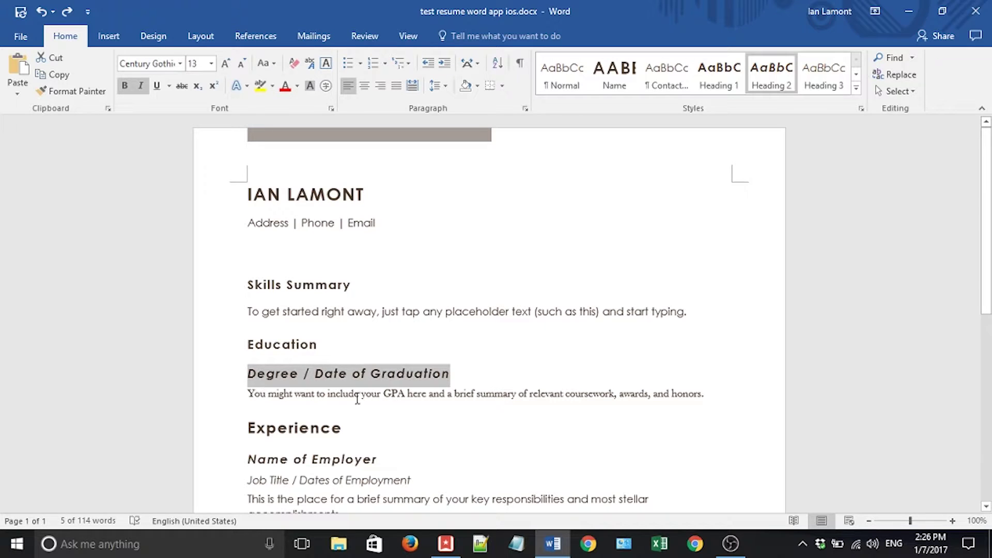
left_click(418, 399)
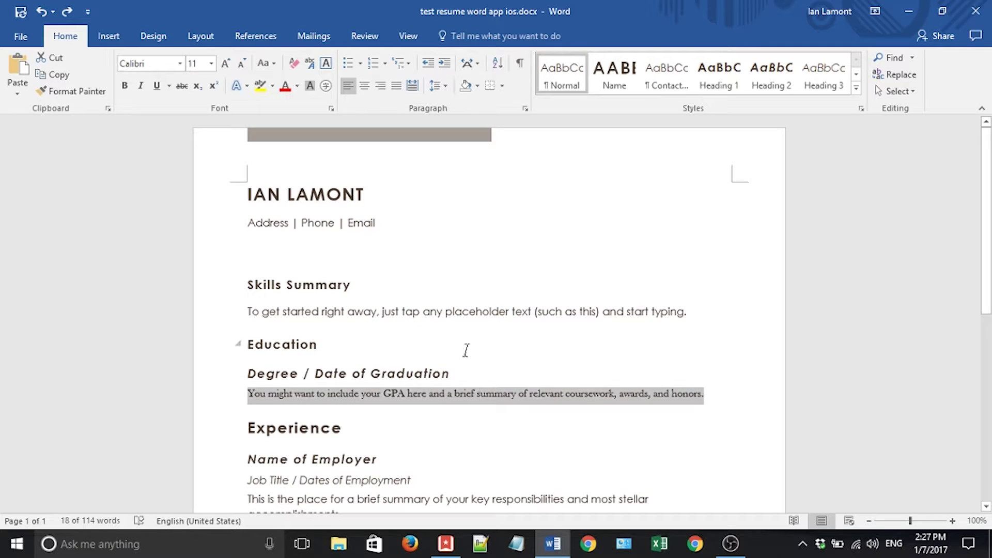
left_click(463, 310)
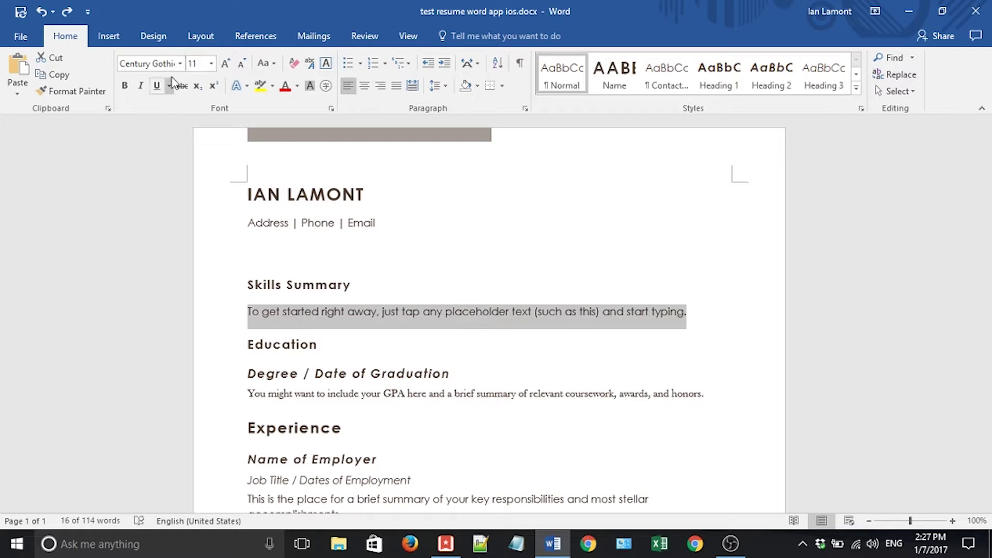
left_click(312, 396)
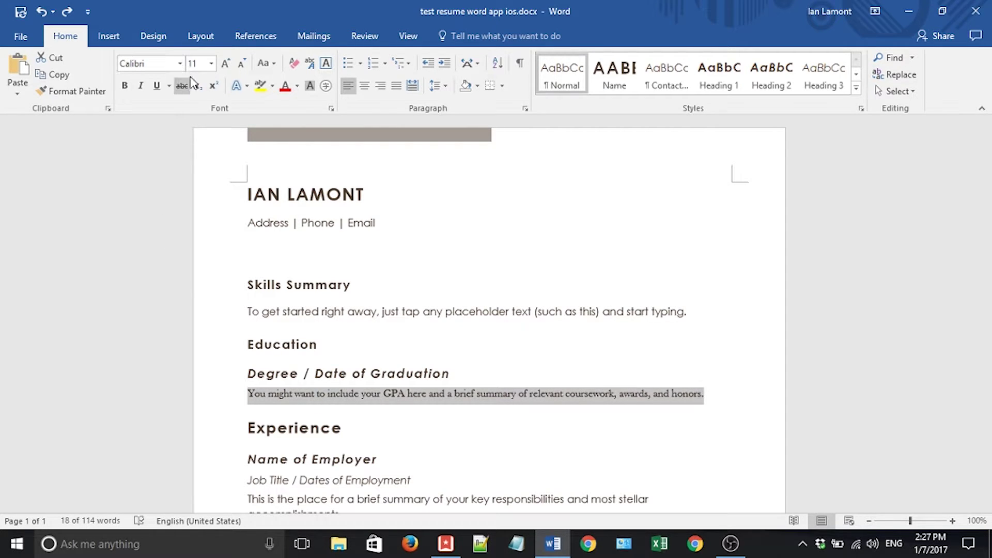
- Copy the Skills Summary sentence's Century Gothic formatting onto the Education GPA summary paragraph
left_click(339, 311)
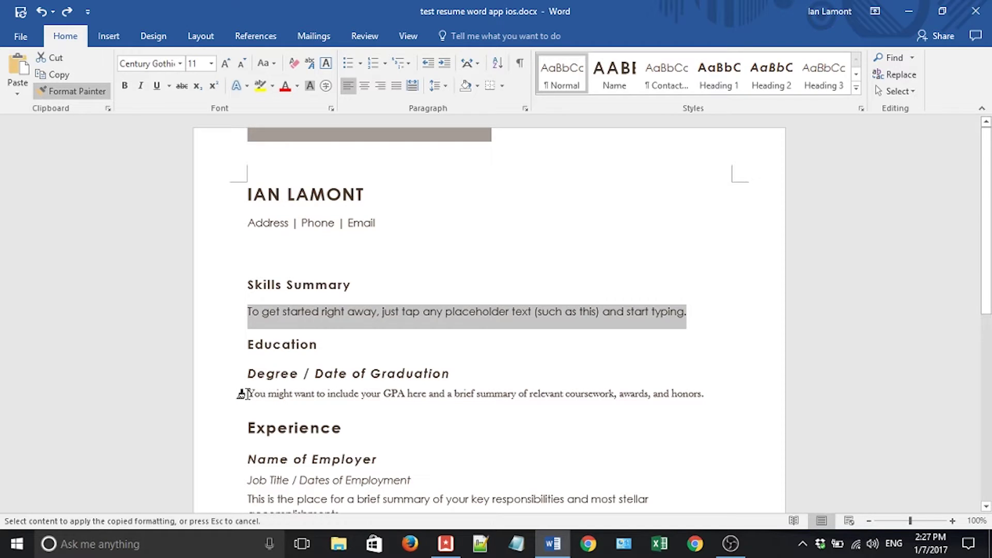
left_click_drag(240, 395, 308, 396)
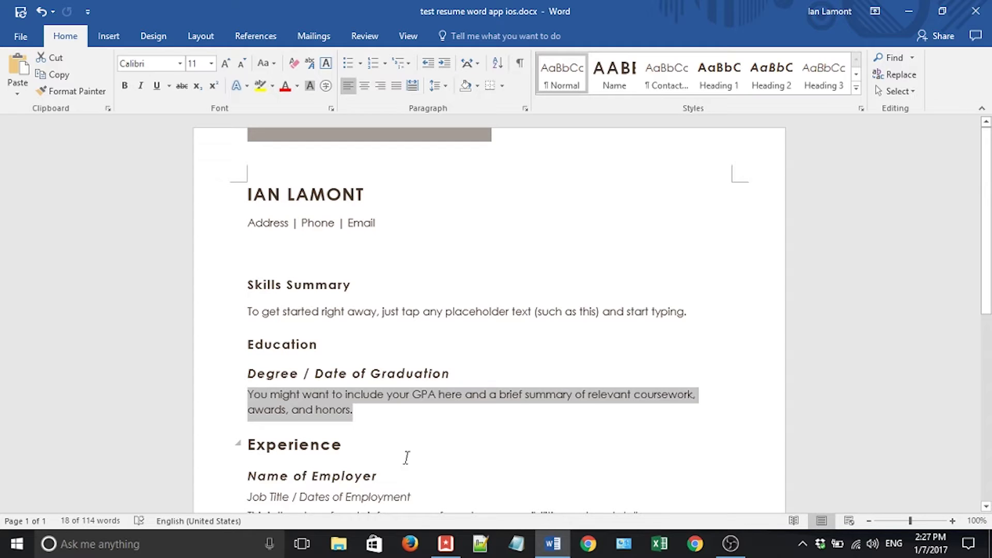
double_click(332, 451)
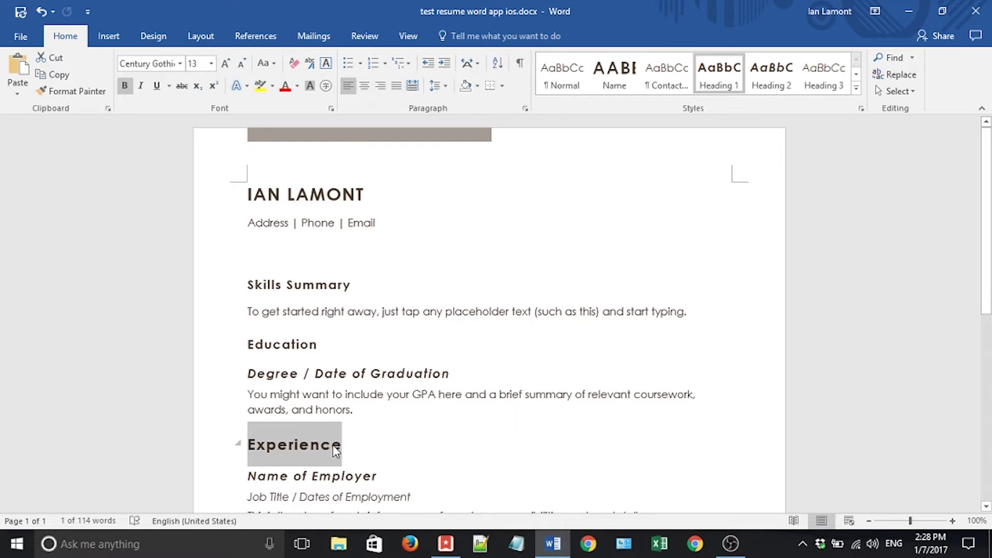
triple_click(339, 477)
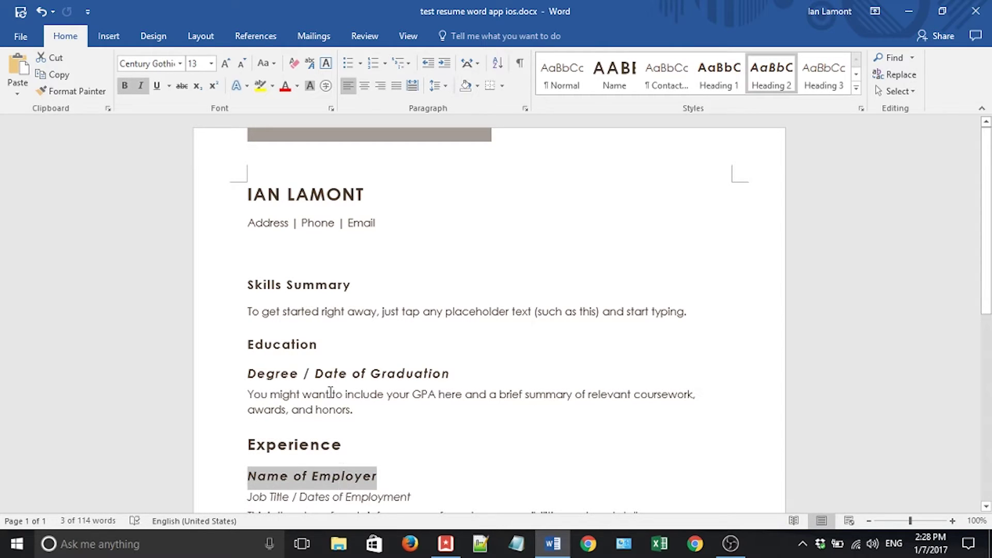
double_click(291, 350)
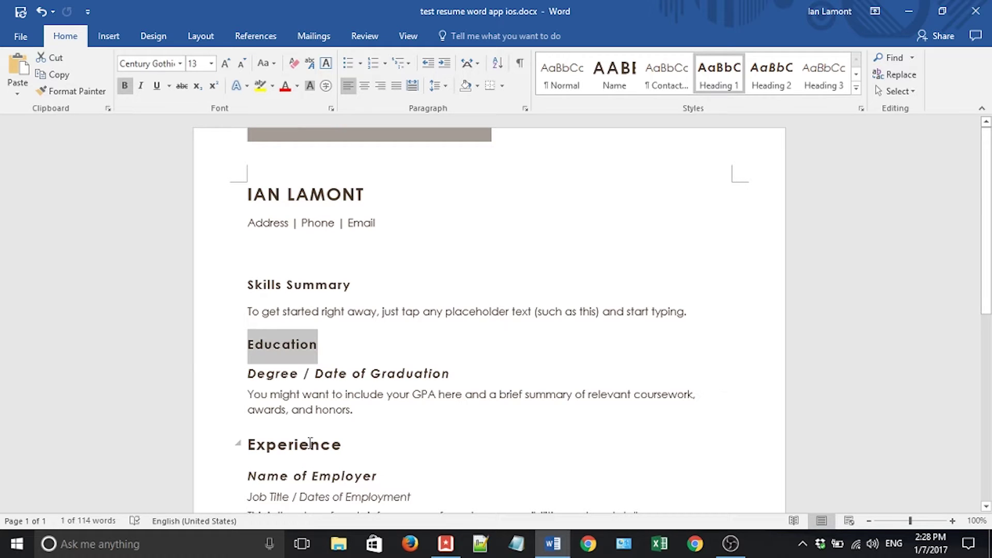
- Format-paint the Experience heading style onto Education, then from Education onto Skills Summary
double_click(312, 443)
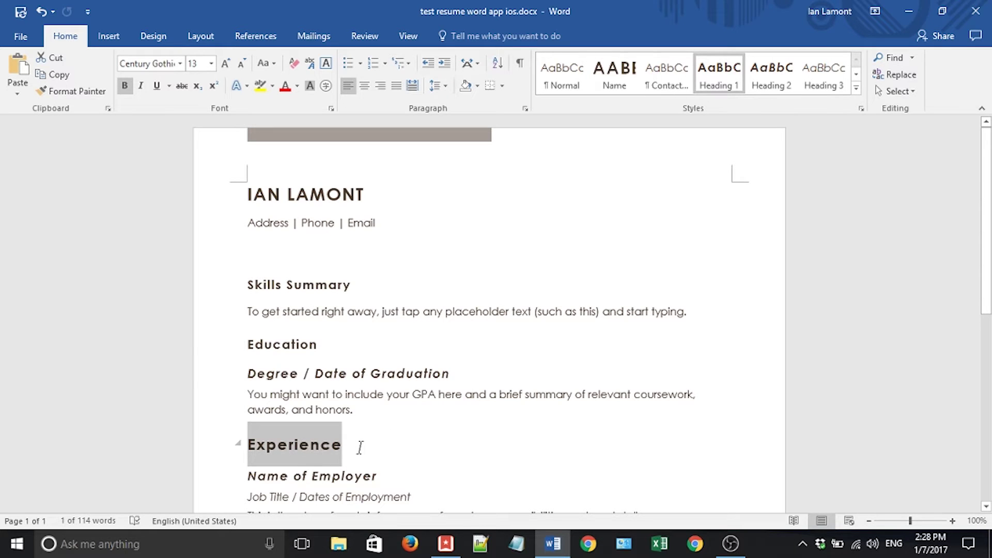
left_click(84, 96)
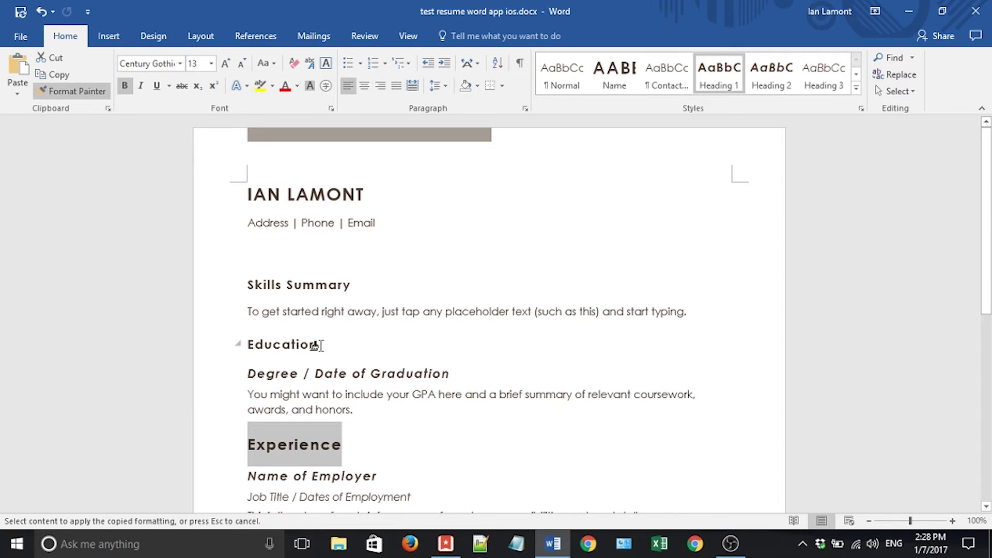
left_click(318, 345)
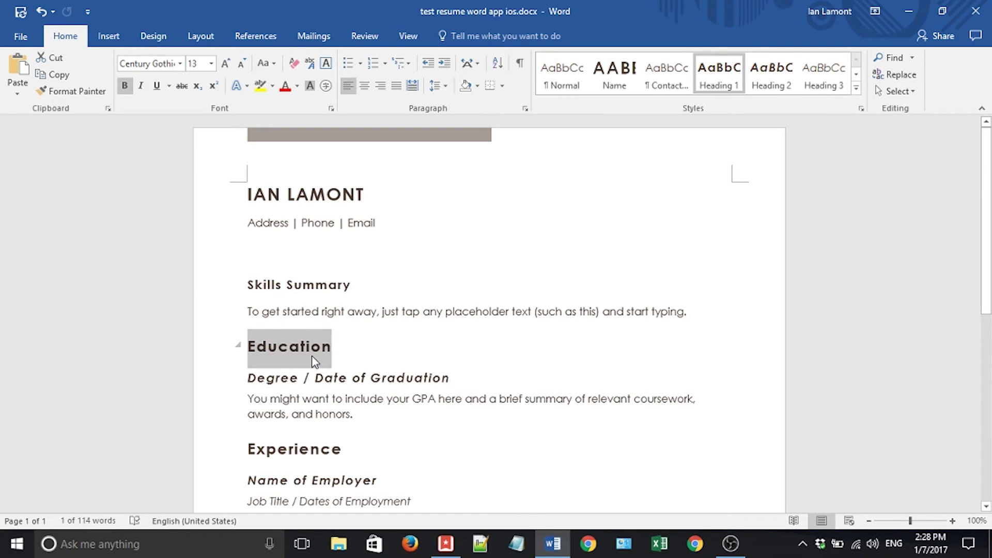
left_click(77, 97)
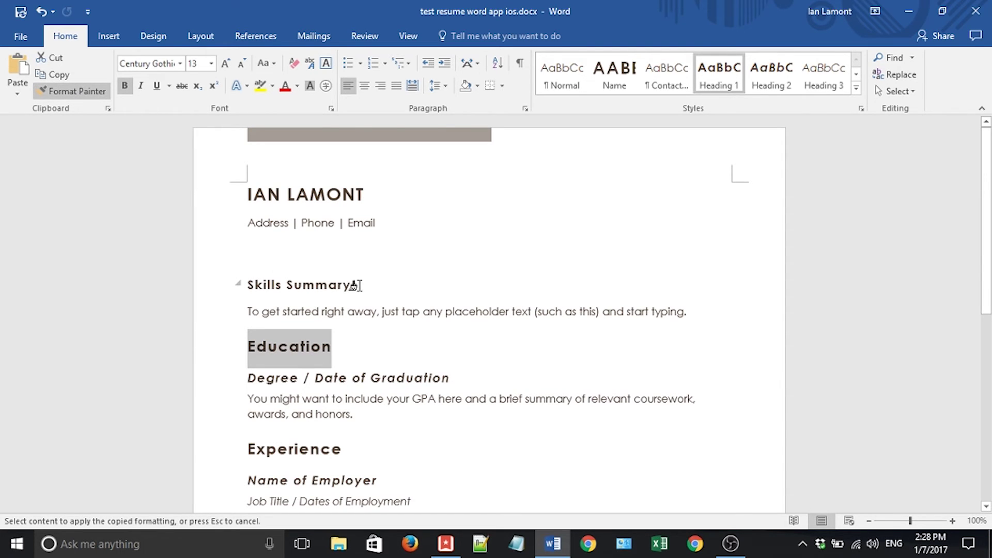
left_click_drag(348, 285, 313, 285)
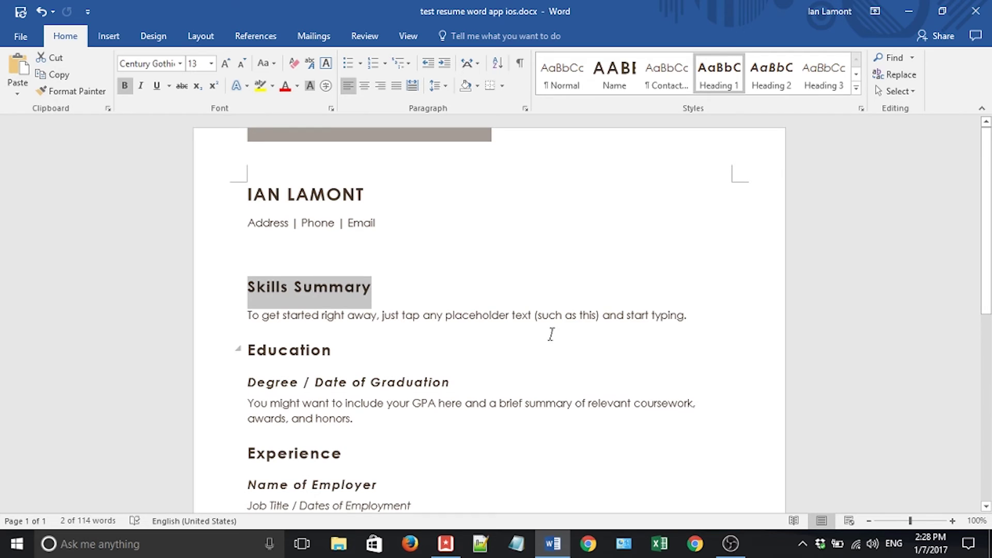
left_click(550, 317)
key("Down")
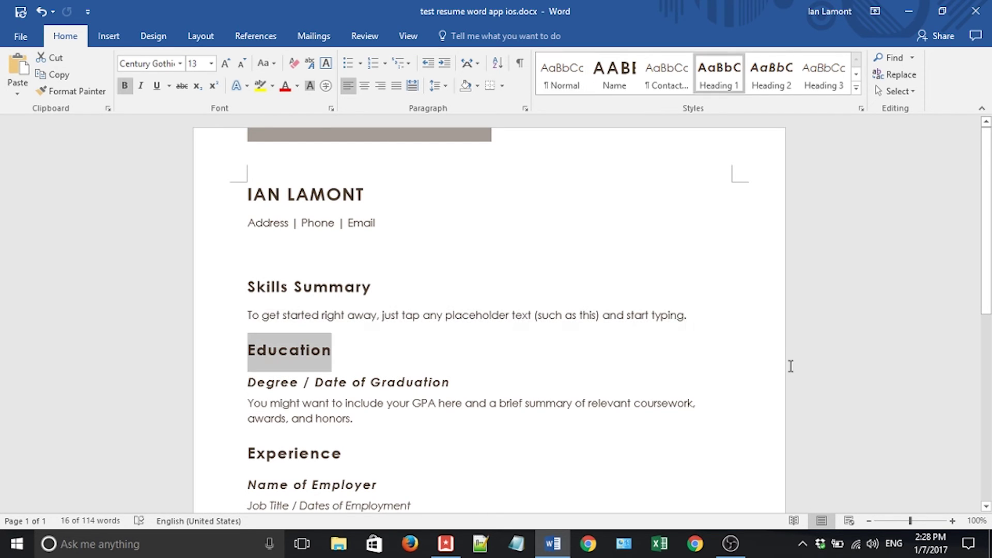